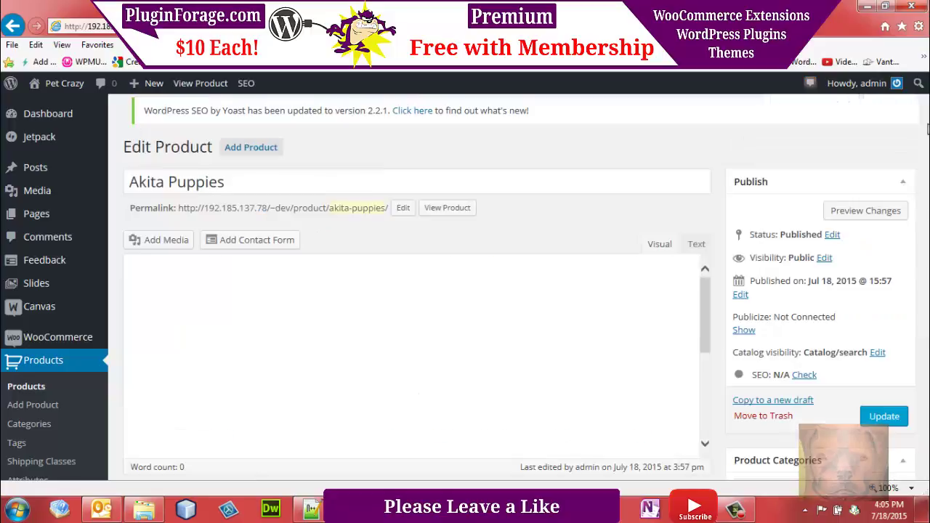
- Remove the featured image and the product gallery image from the Akita Puppies product
left_click_drag(927, 129, 928, 232)
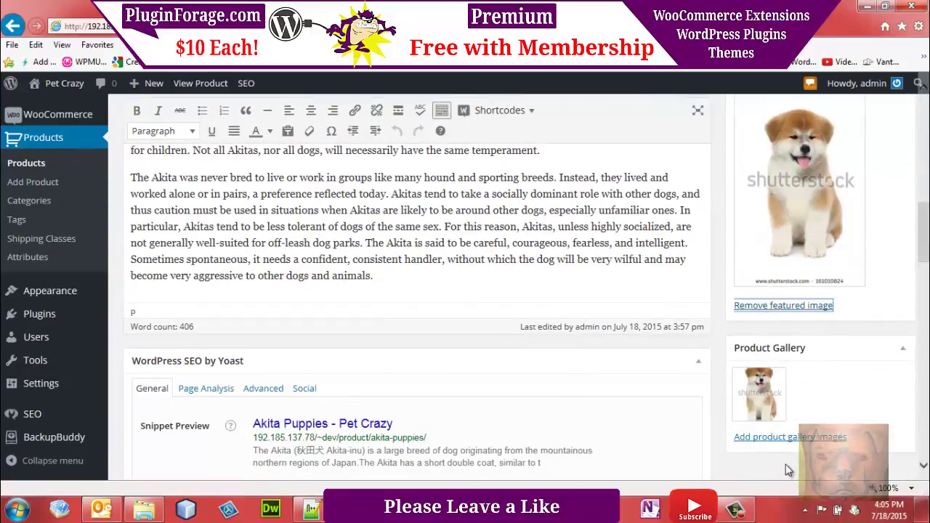
left_click(793, 438)
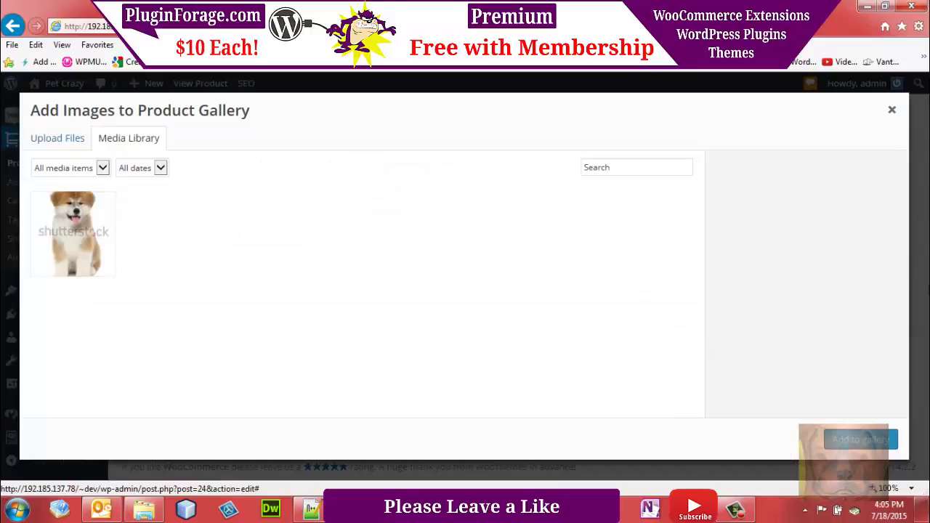
left_click(892, 118)
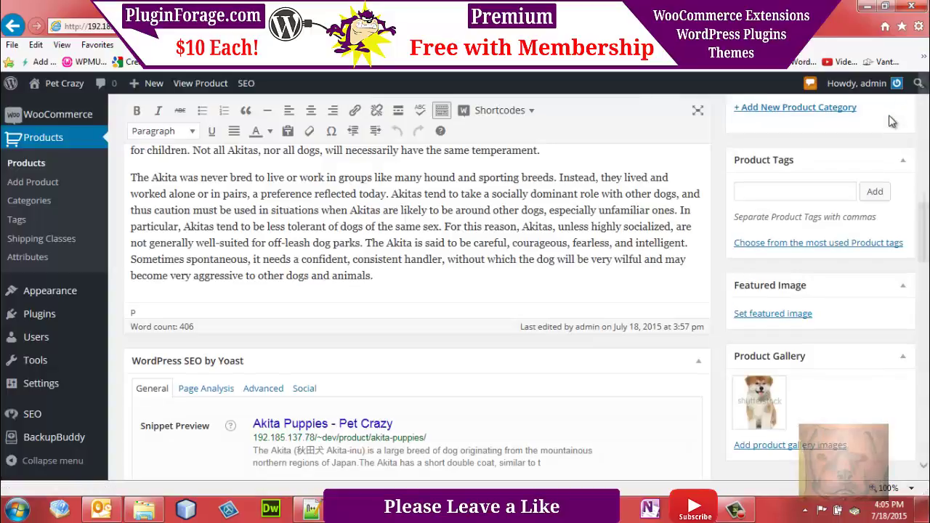
mouse_move(780, 385)
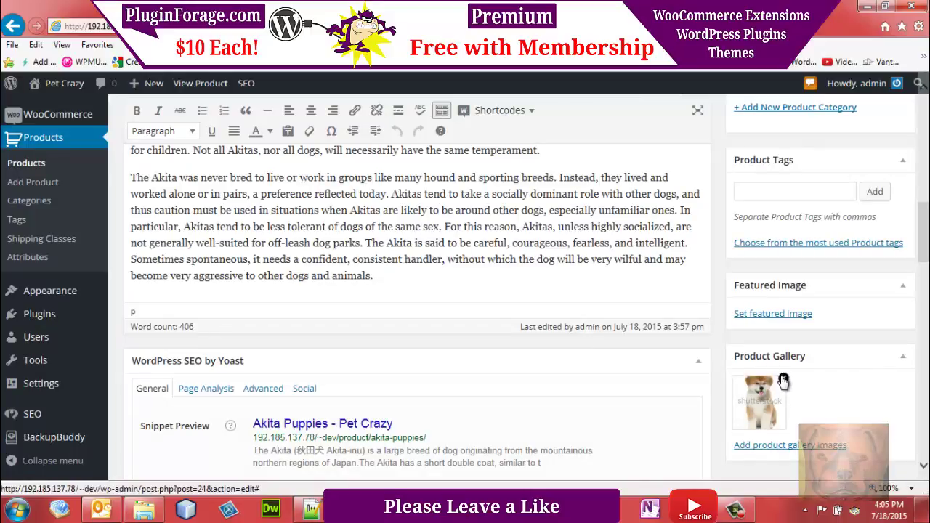
left_click(783, 381)
- Delete the puppy image from the Temperament section of the product description and update the product
left_click_drag(927, 240, 927, 238)
scroll(928, 238, "up", 3)
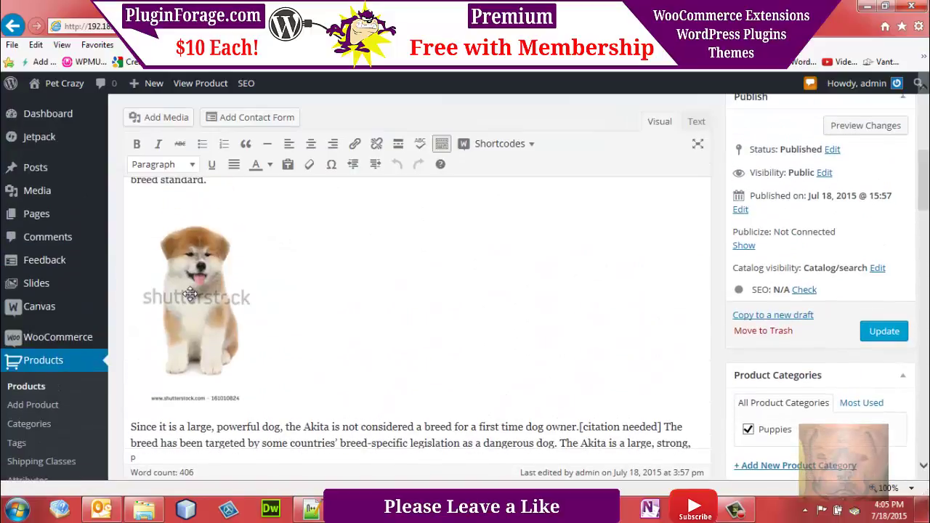
left_click(189, 295)
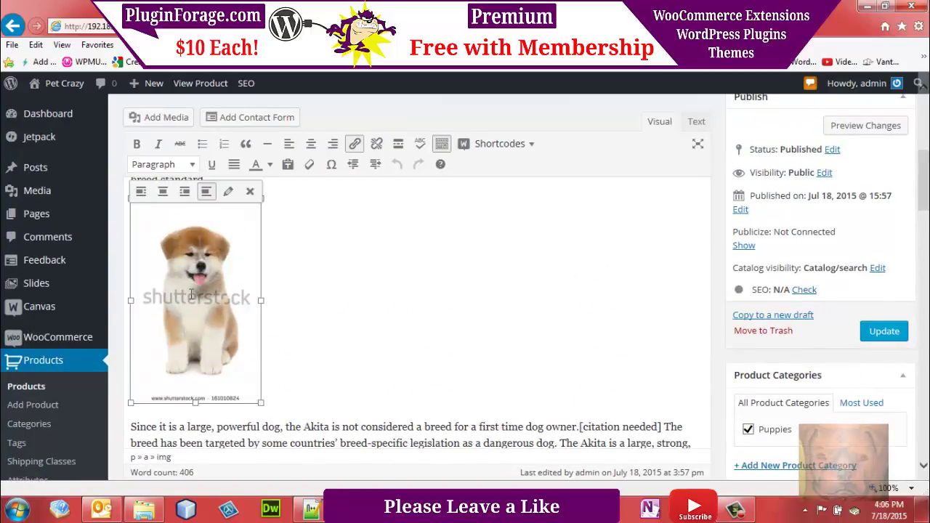
key("Delete")
left_click(898, 321)
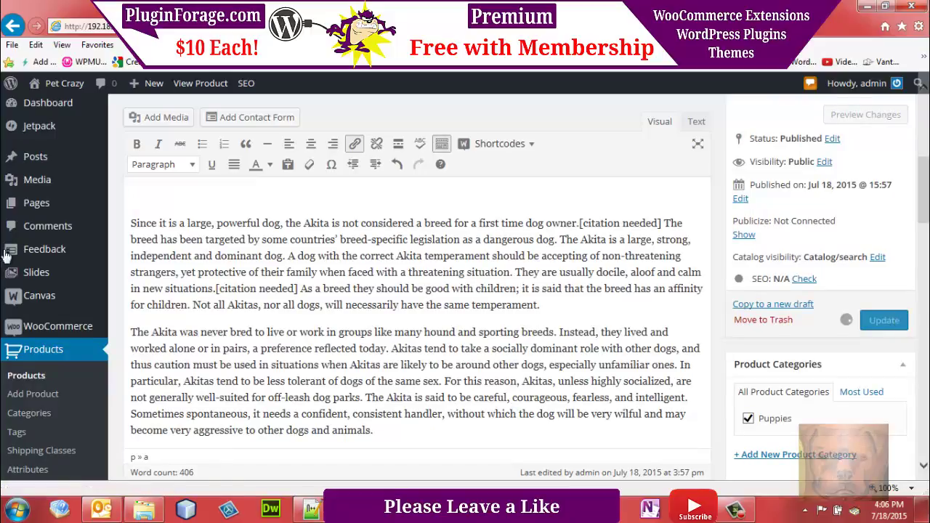
- Permanently delete akita-puppy.jpg from the Media Library in a separate browser tab, and start adding a new media file
mouse_move(23, 210)
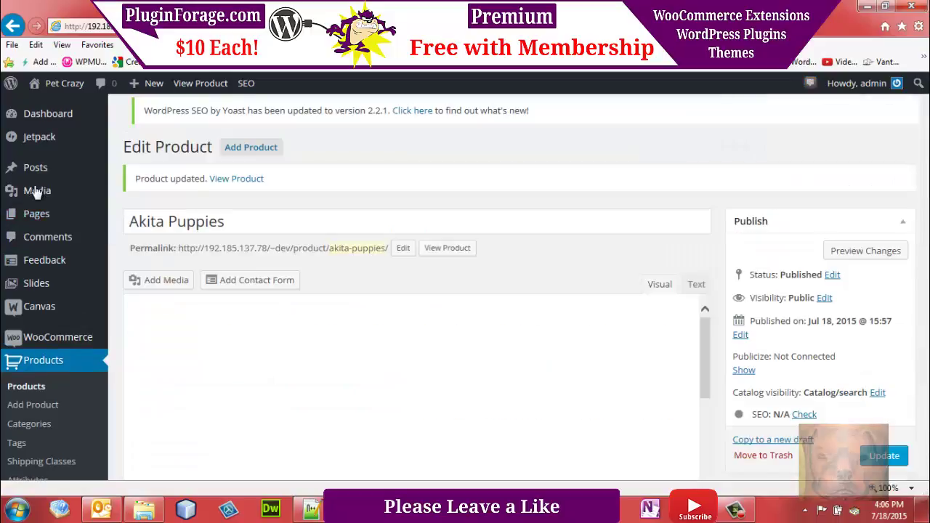
right_click(22, 204)
left_click(51, 215)
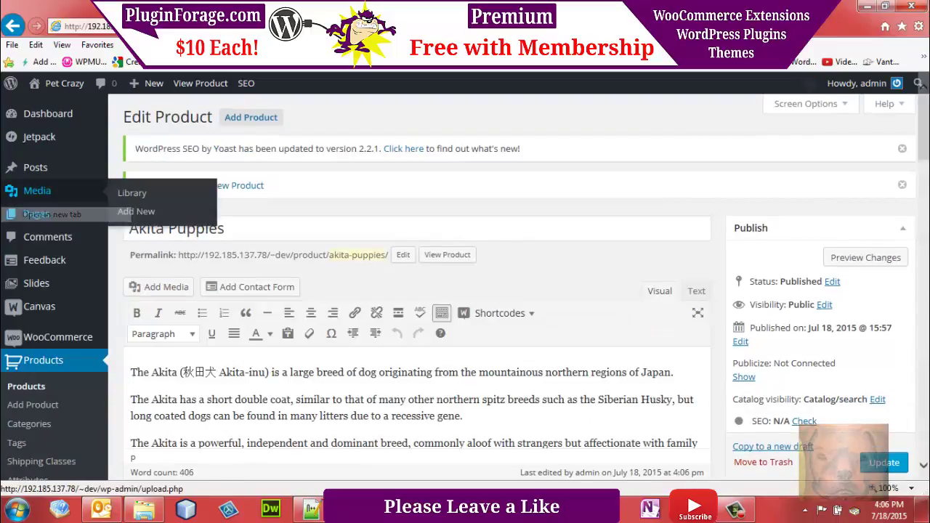
left_click(38, 191)
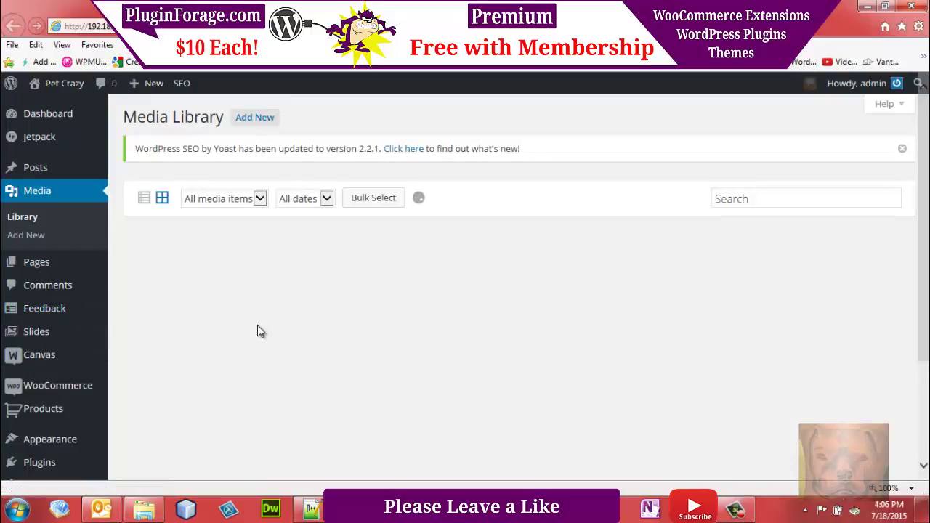
left_click(185, 289)
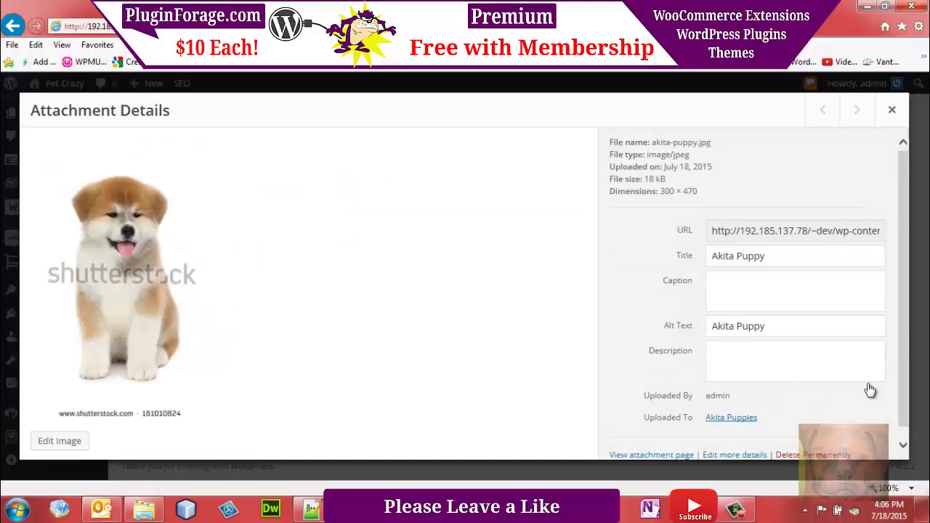
left_click(819, 455)
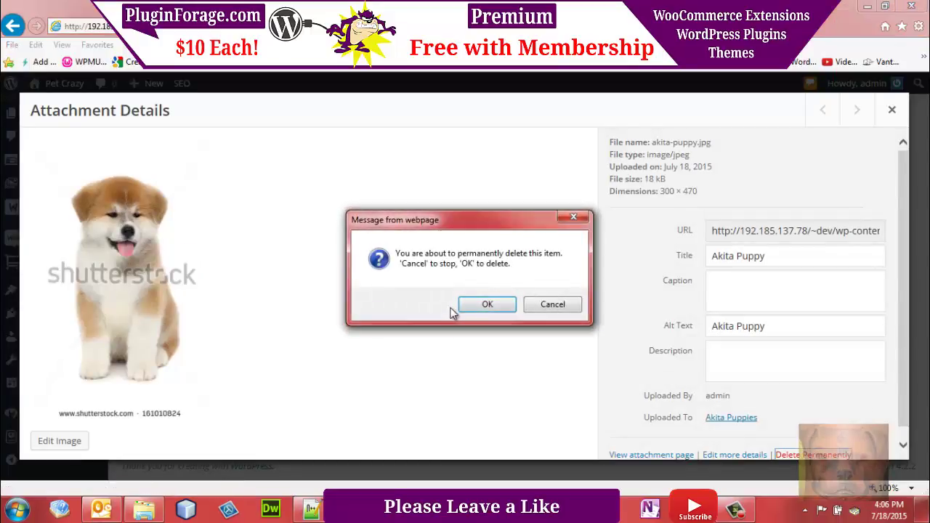
left_click(486, 309)
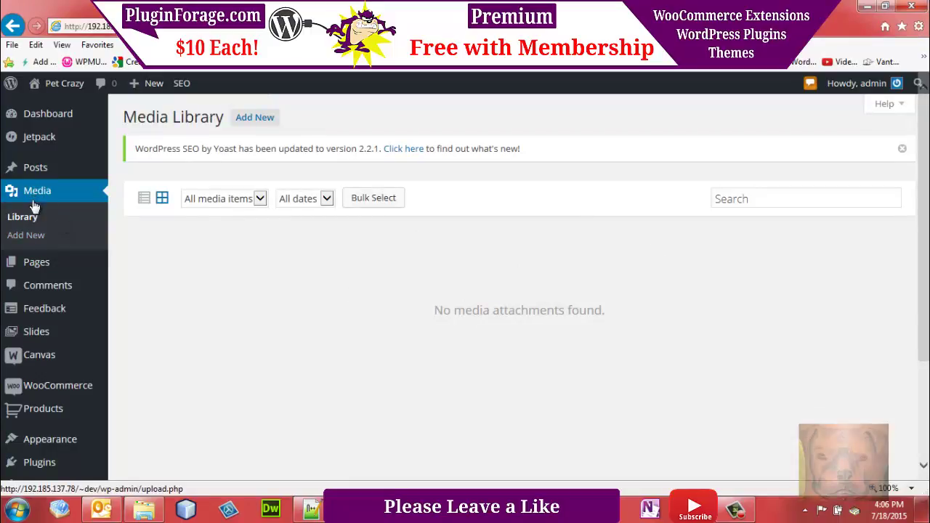
left_click(267, 125)
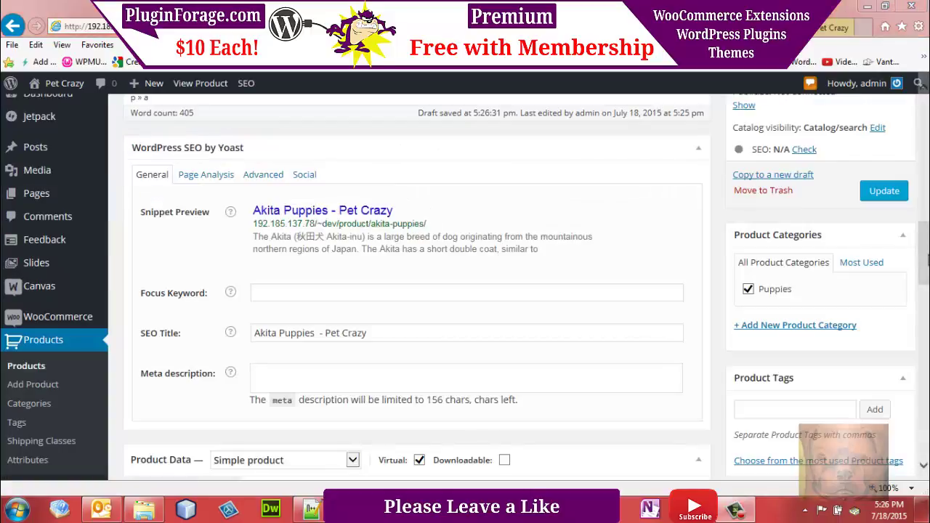
- Examine the attachment details of the Akita.jpg image in the Media Library, including its dimensions, title and alt text
scroll(414, 290, "up", 10)
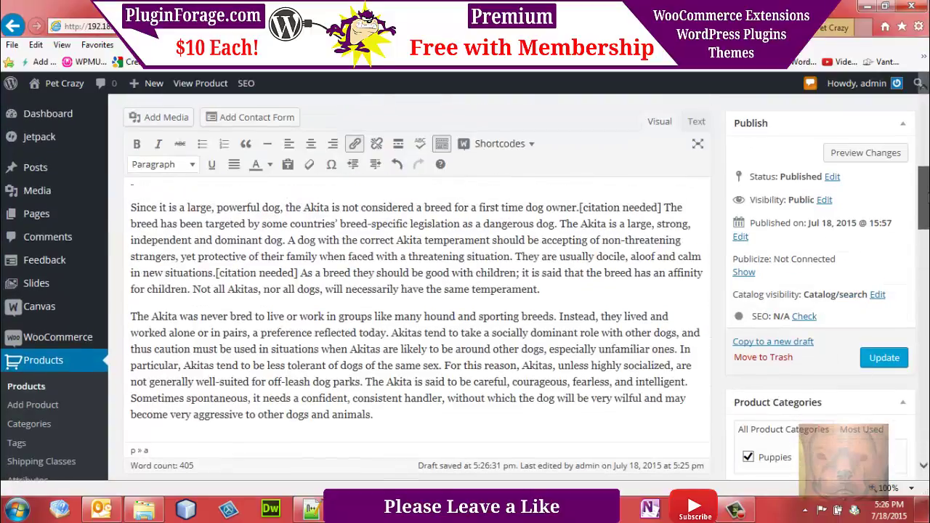
scroll(414, 291, "up", 5)
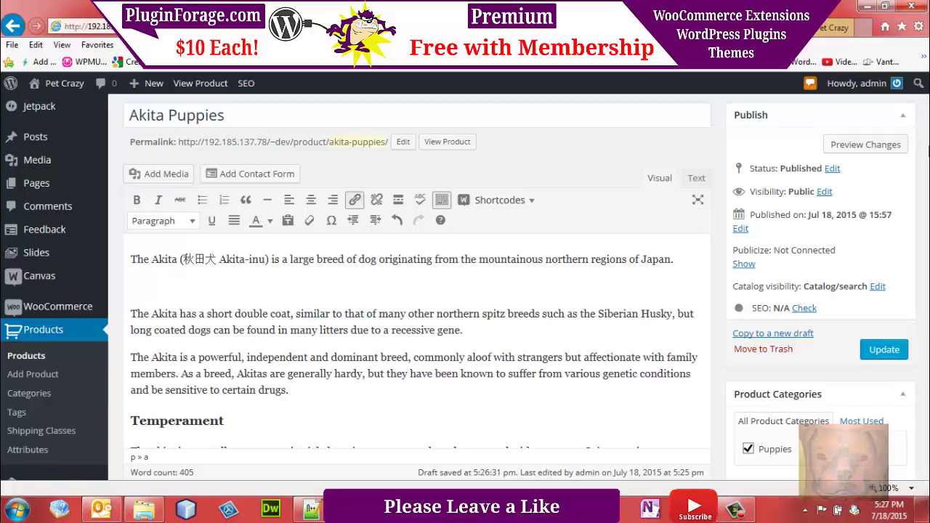
right_click(40, 163)
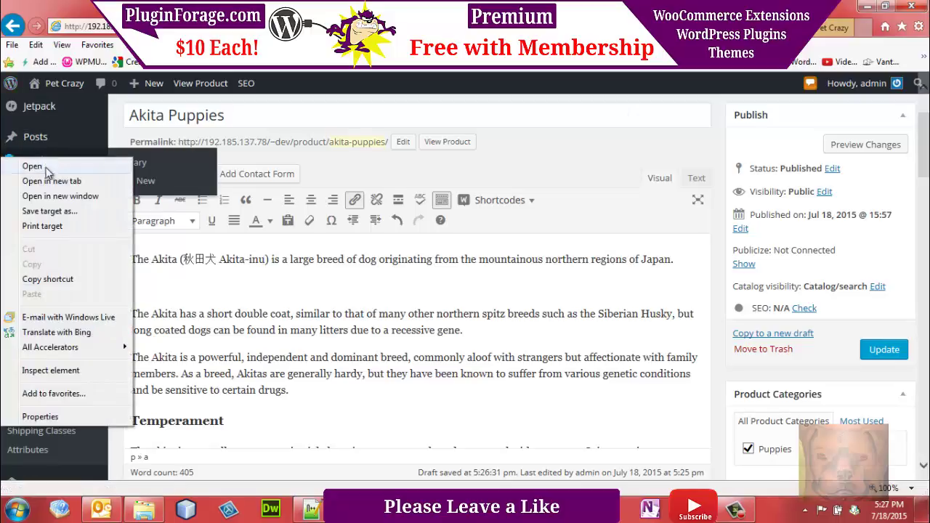
left_click(40, 181)
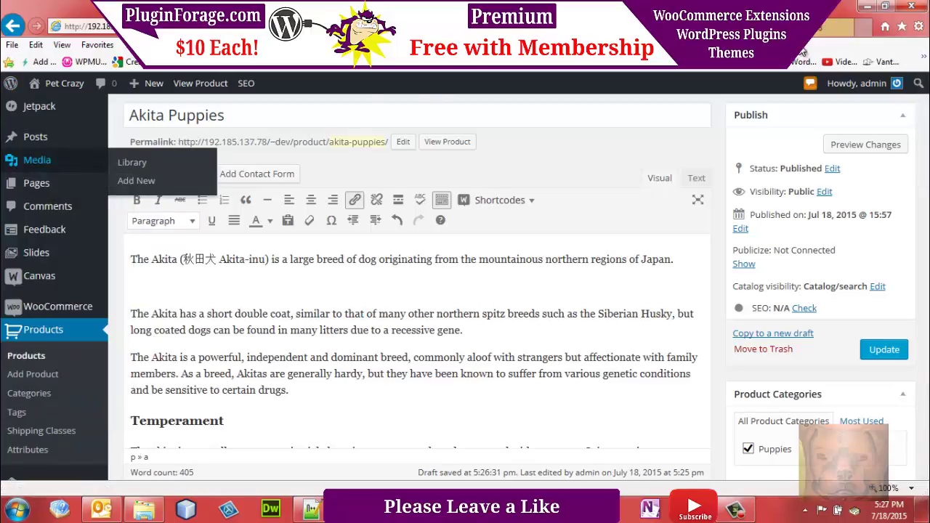
left_click(832, 27)
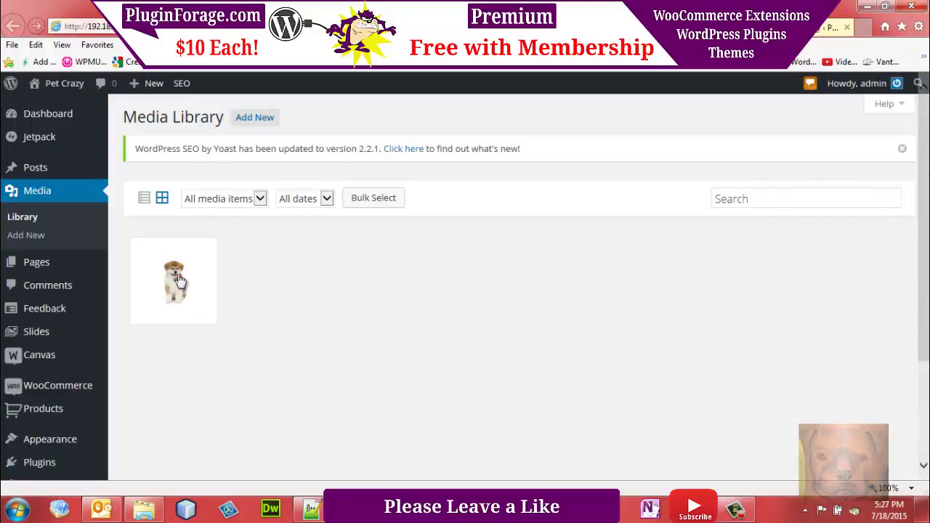
left_click(178, 279)
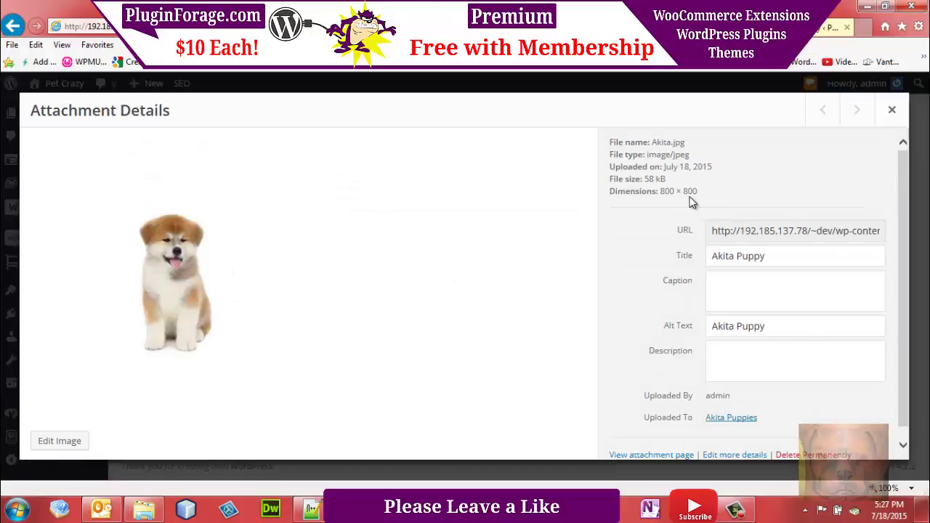
scroll(909, 218, "down", 1)
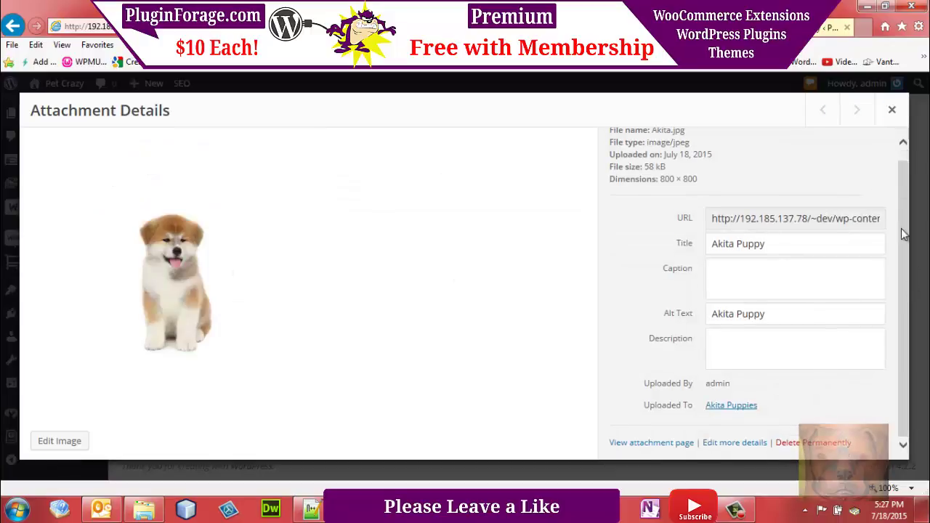
key("ctrl+w")
- Insert Akita.jpg at full size (800 × 800) on the empty line below the first paragraph of the product description
scroll(923, 167, "down", 3)
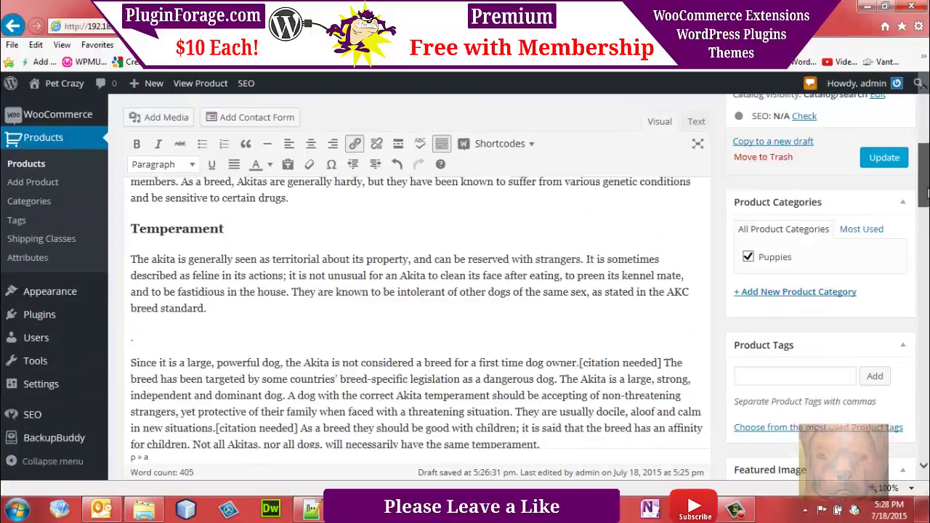
scroll(923, 156, "up", 2)
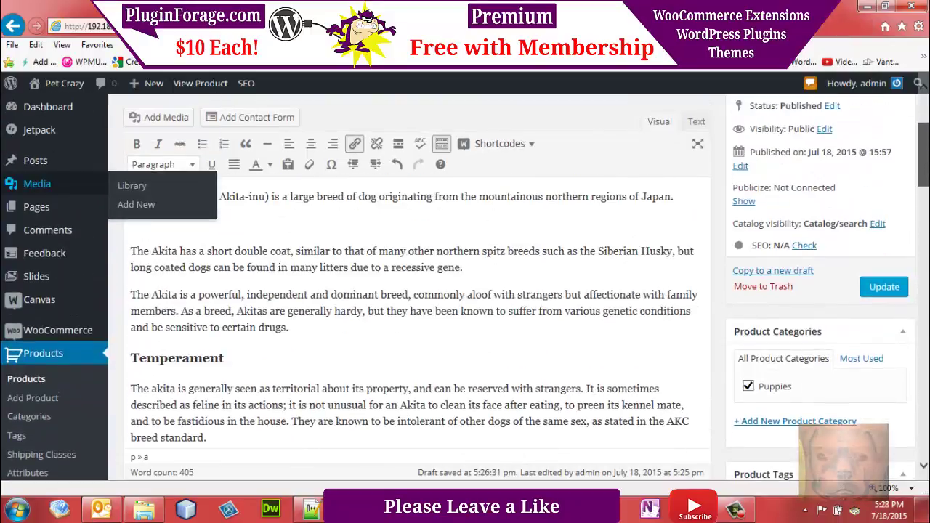
left_click(304, 244)
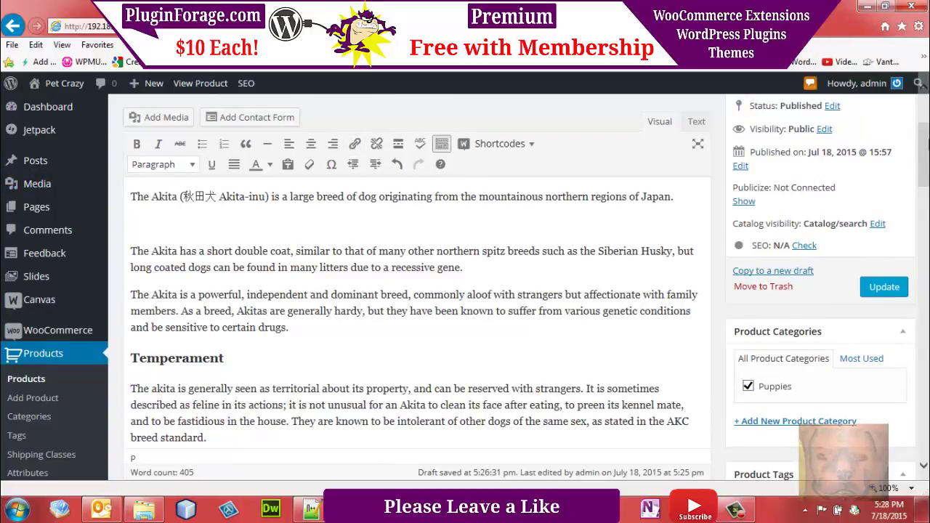
scroll(896, 173, "down", 1)
scroll(799, 211, "up", 3)
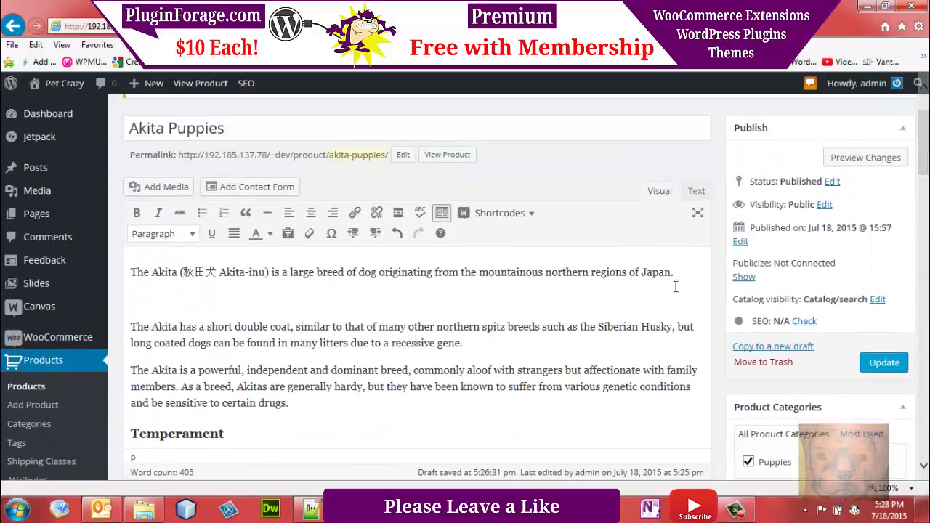
left_click(440, 301)
left_click(168, 187)
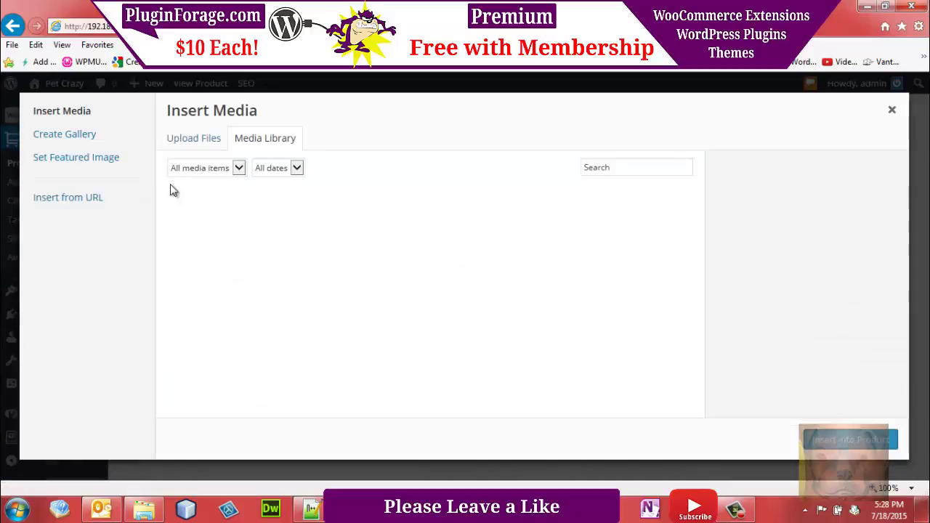
left_click(220, 263)
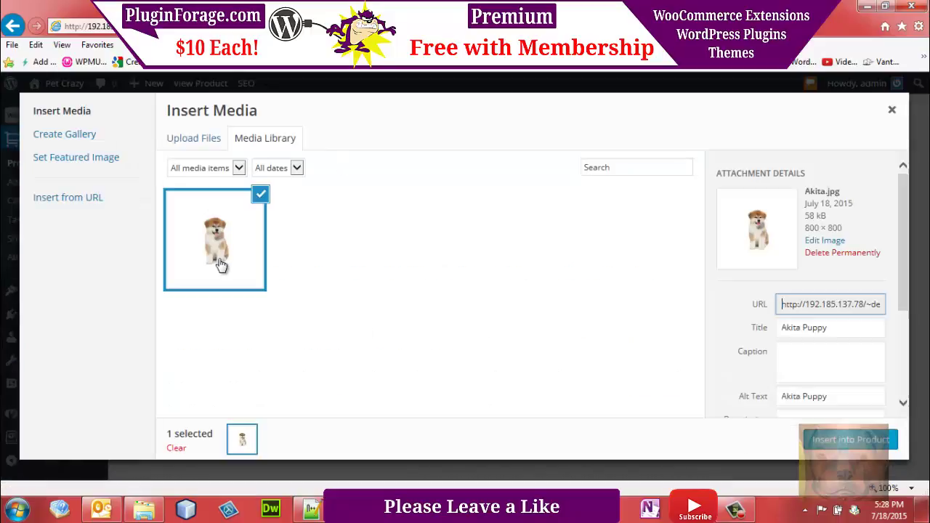
left_click_drag(912, 256, 917, 355)
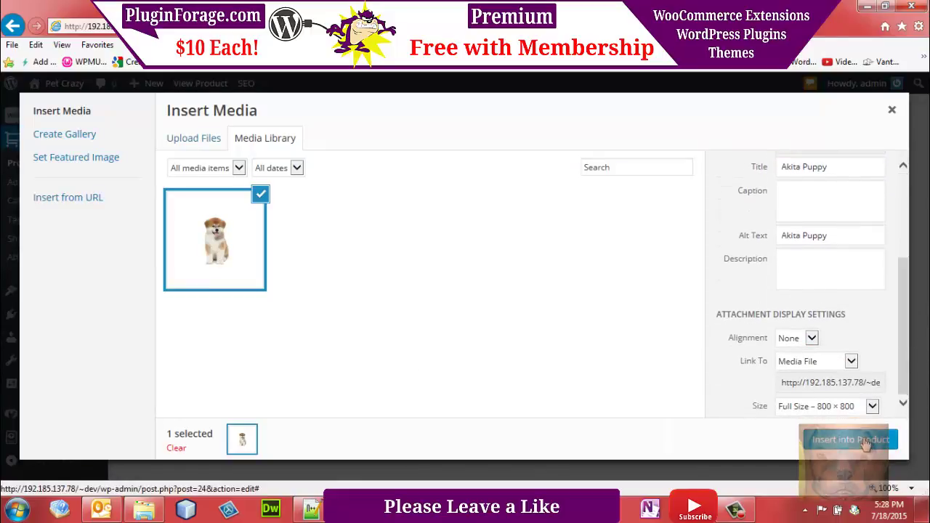
left_click(873, 407)
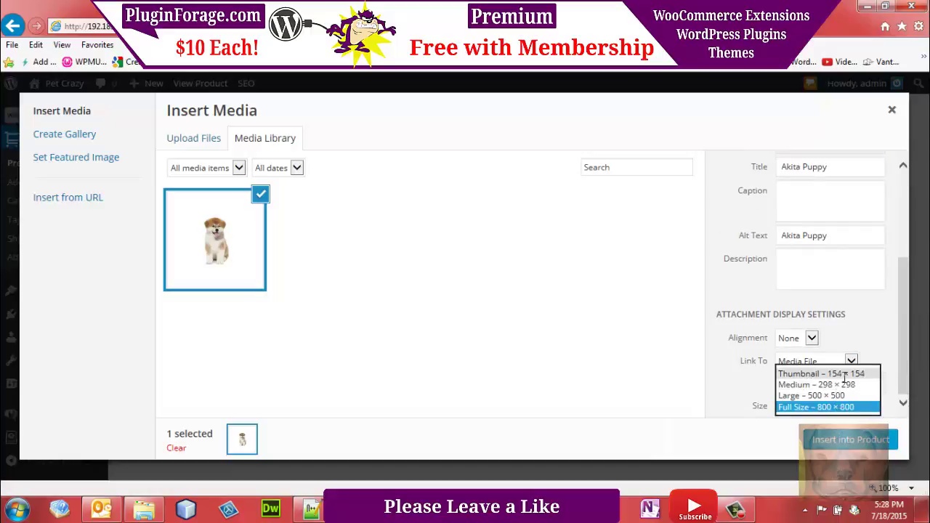
left_click(845, 441)
left_click(844, 441)
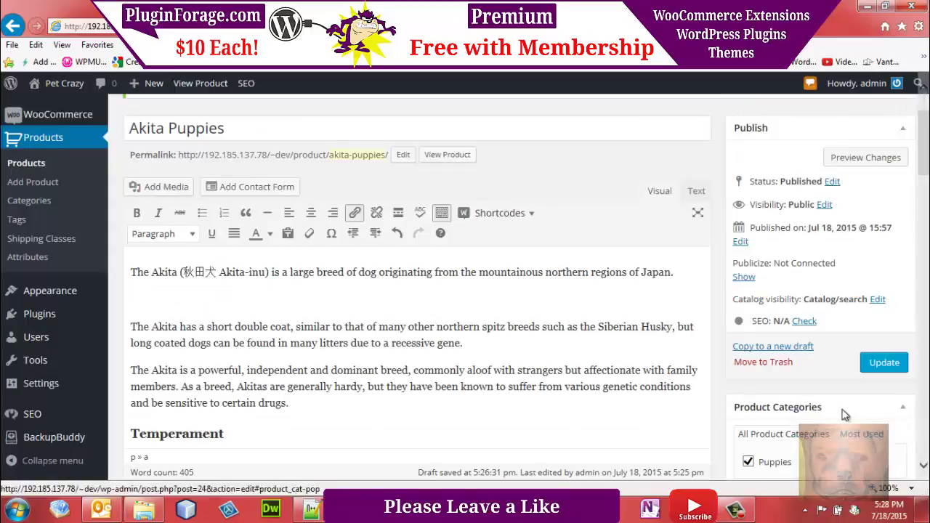
- Set Akita.jpg from the Media Library as the product's featured image
scroll(923, 142, "down", 5)
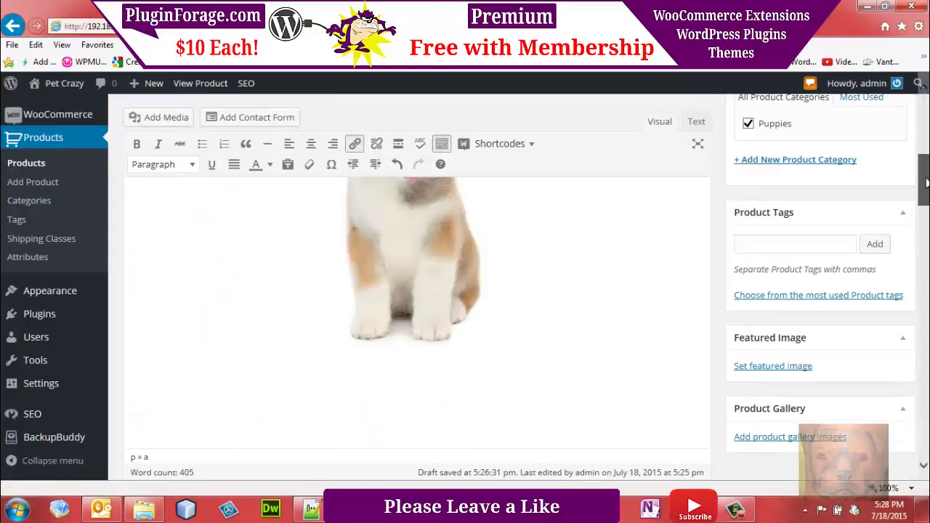
scroll(925, 145, "down", 3)
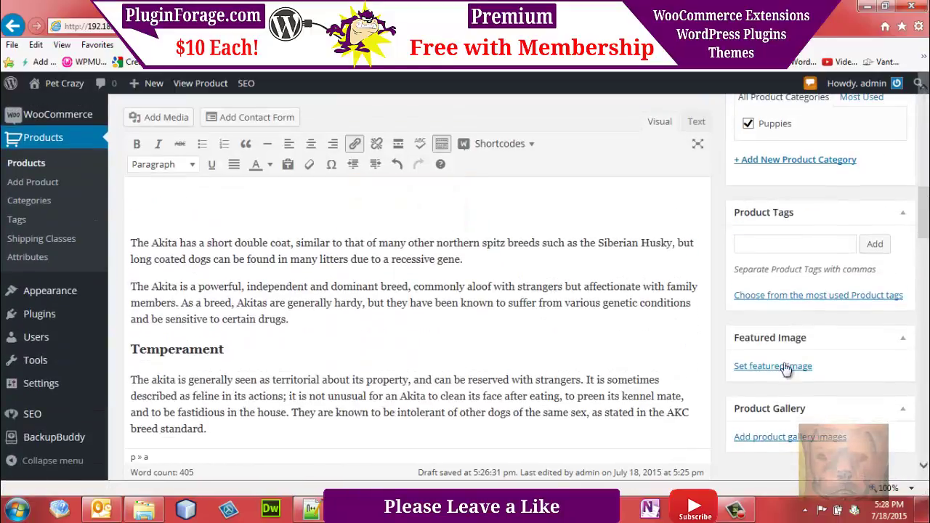
left_click(763, 366)
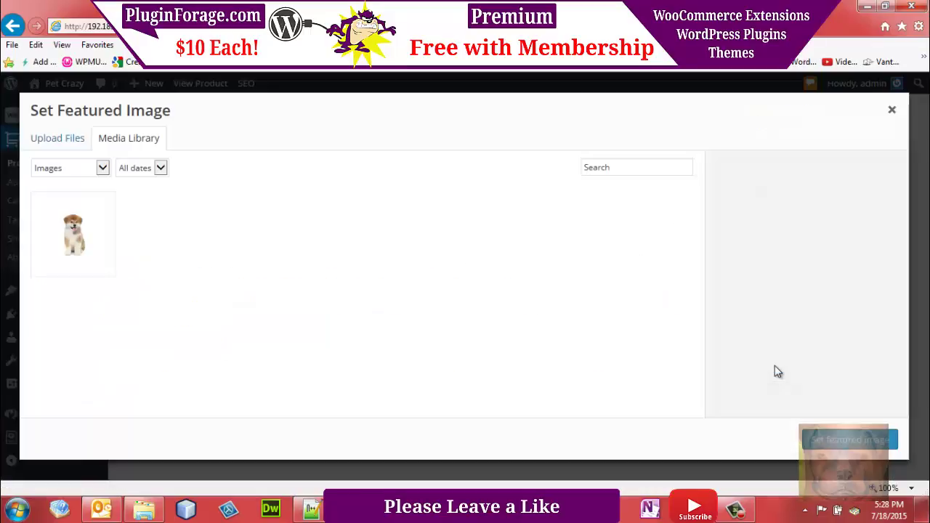
left_click(70, 245)
left_click(845, 441)
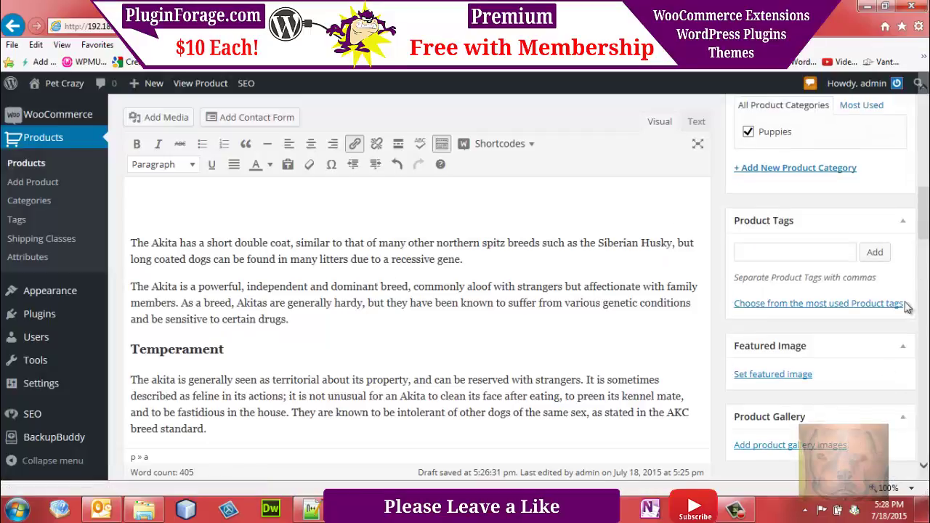
scroll(924, 217, "down", 5)
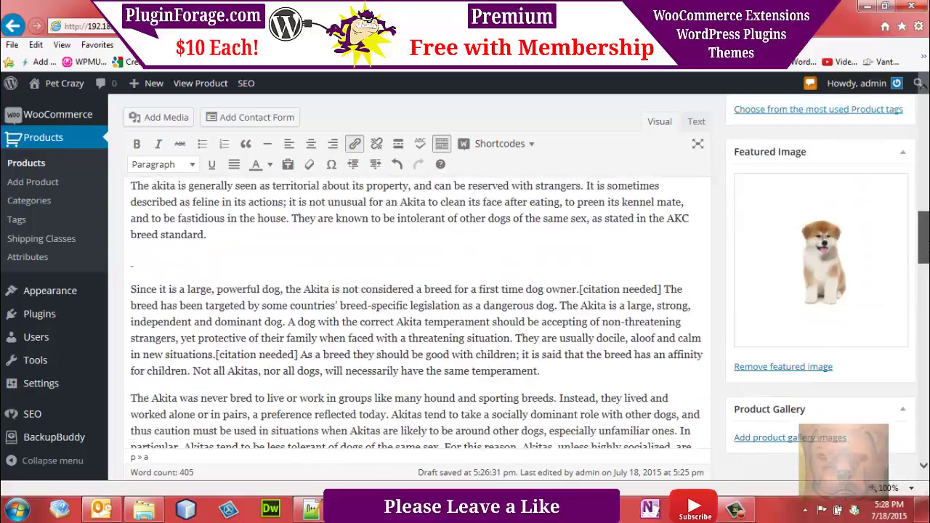
- Add Akita.jpg from the Media Library to the product gallery and update the Akita Puppies product
left_click(790, 440)
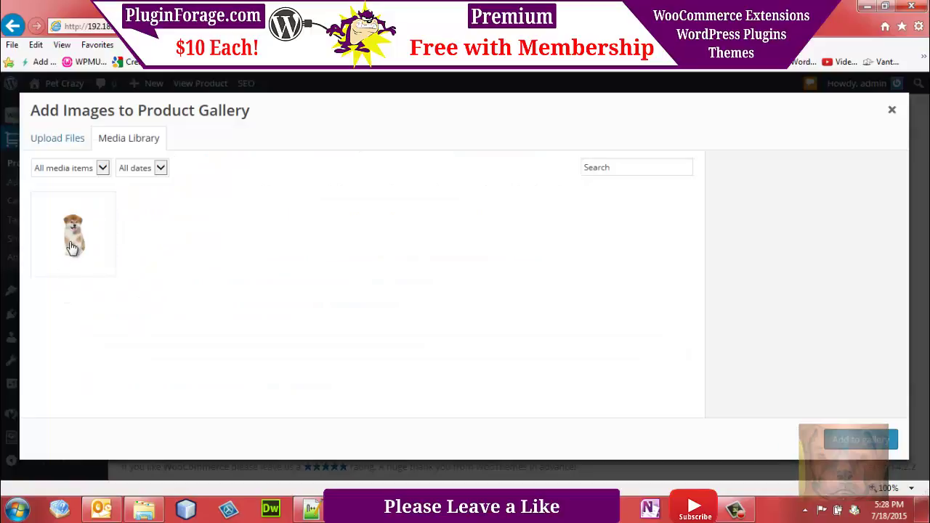
left_click(73, 247)
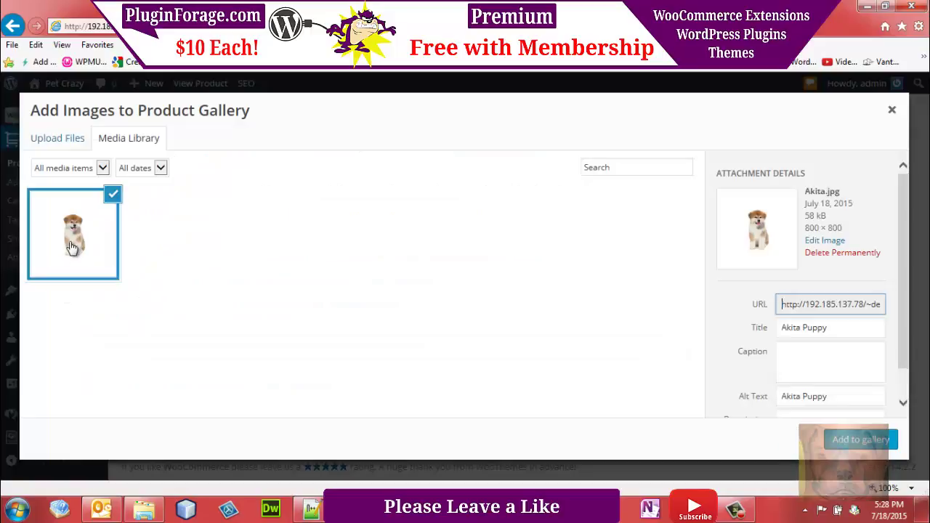
left_click(861, 439)
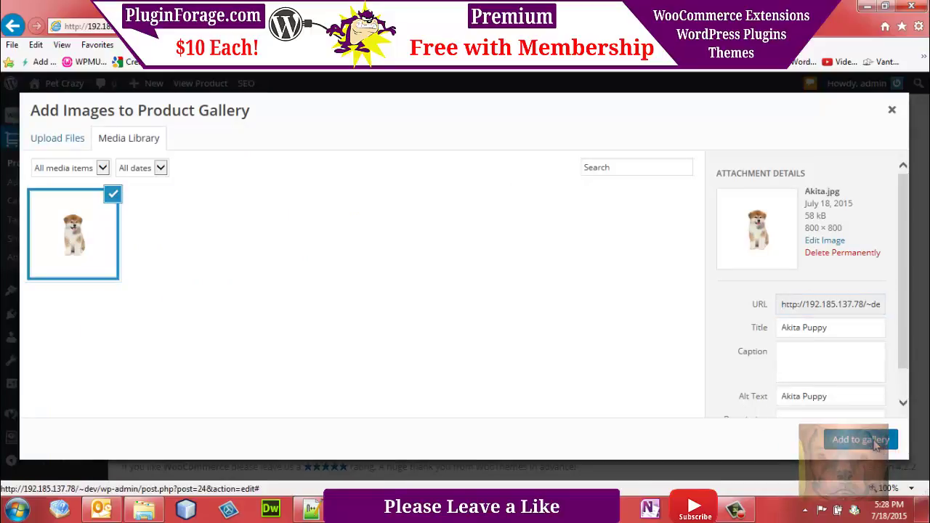
scroll(926, 289, "down", 2)
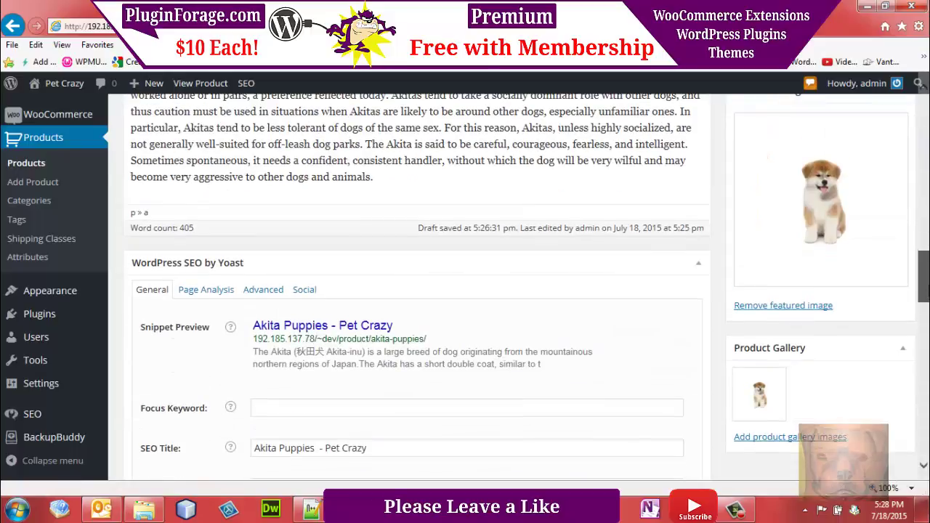
scroll(926, 285, "up", 10)
left_click(891, 362)
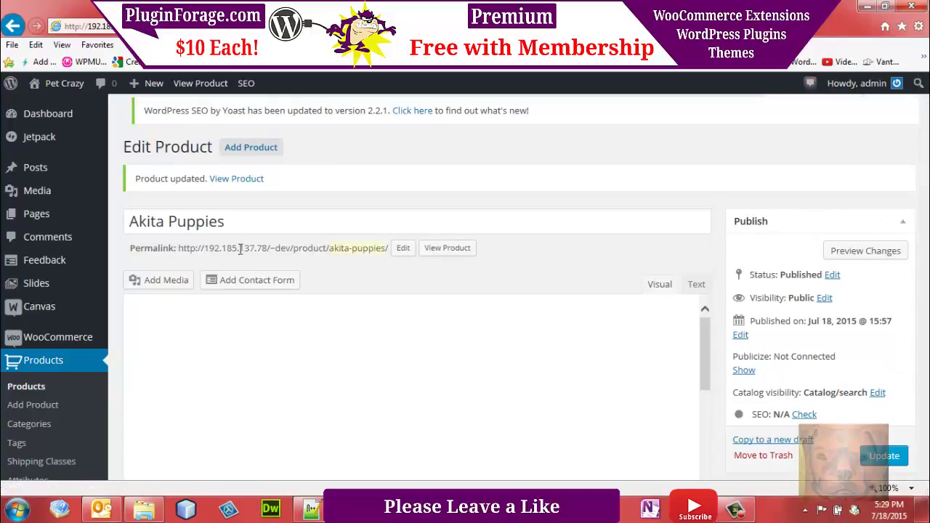
- Open the Pet Crazy site in a separate browser tab and go to the Akita Puppies product from the Shop page
right_click(62, 89)
left_click(68, 117)
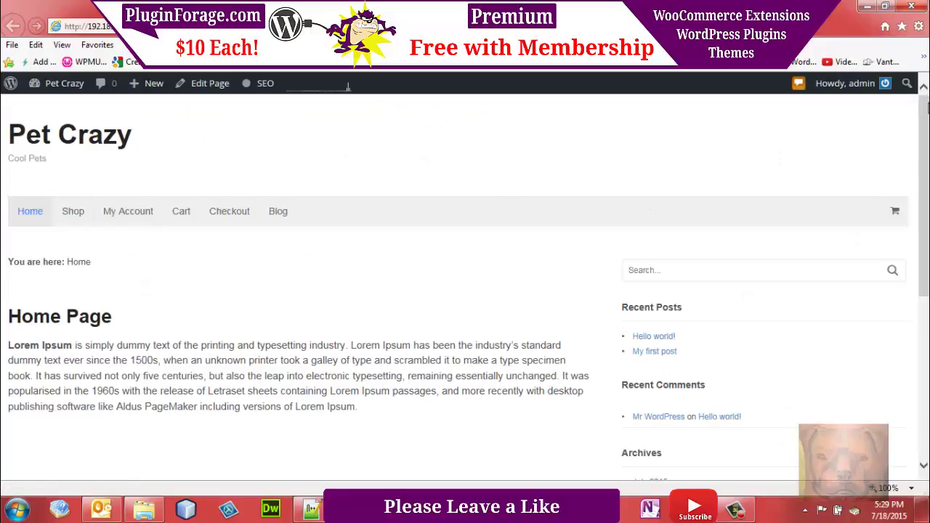
left_click_drag(927, 109, 927, 174)
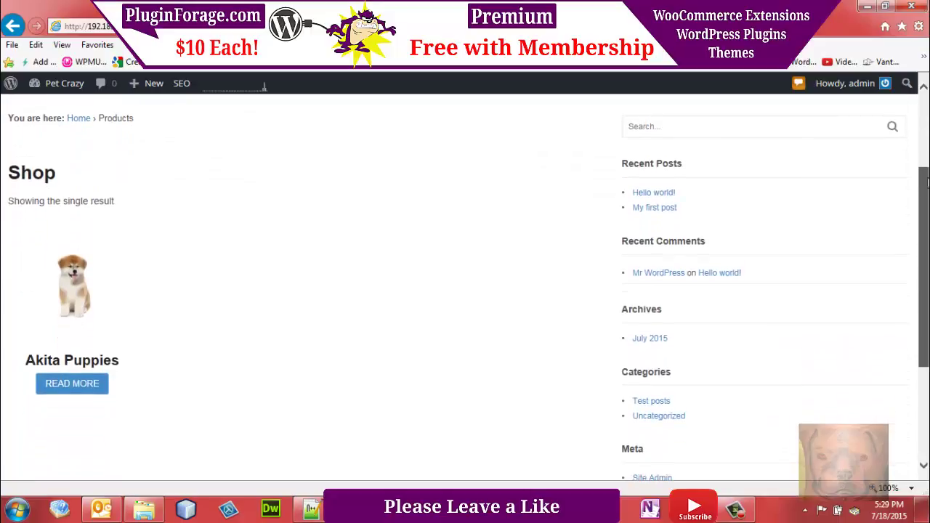
left_click(85, 302)
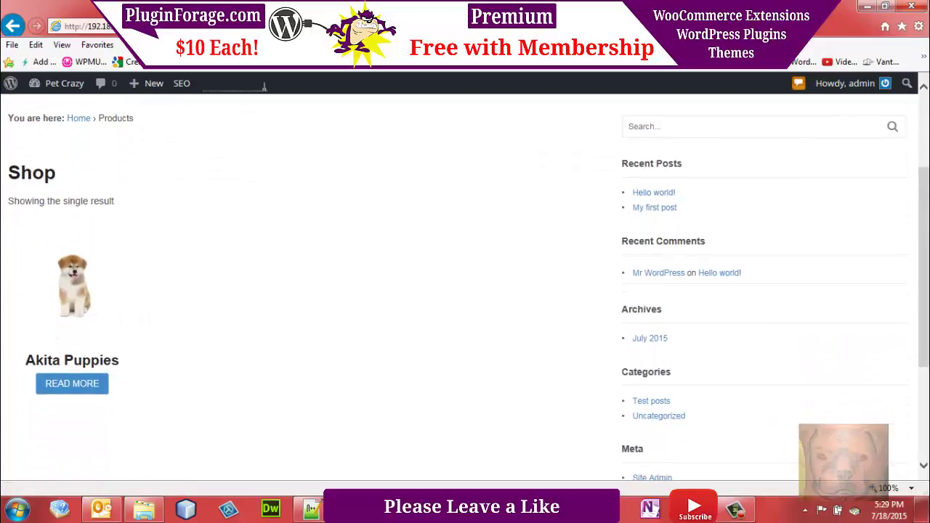
- Examine the main and gallery images on the live Akita Puppies page, and return to the product editor
left_click_drag(927, 151, 927, 170)
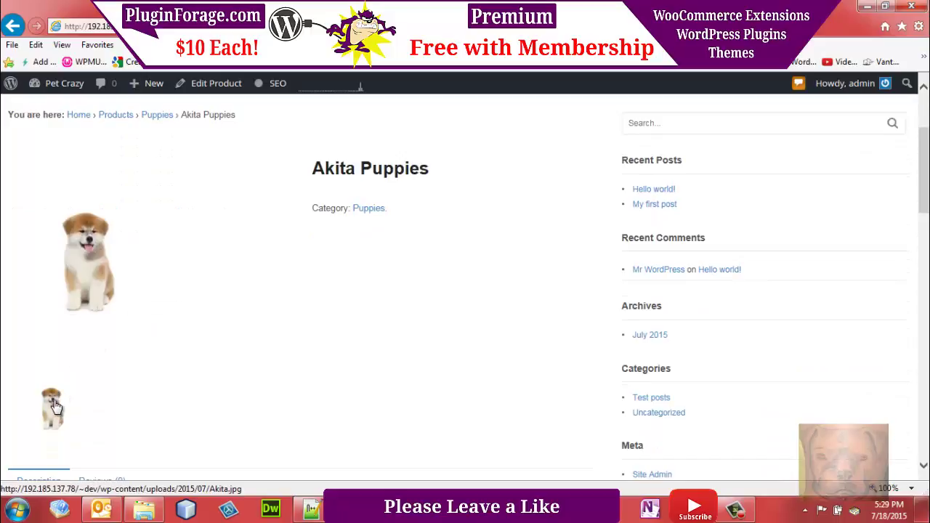
mouse_move(926, 167)
left_mouse_down()
mouse_move(926, 361)
mouse_move(927, 149)
mouse_move(927, 171)
left_mouse_up()
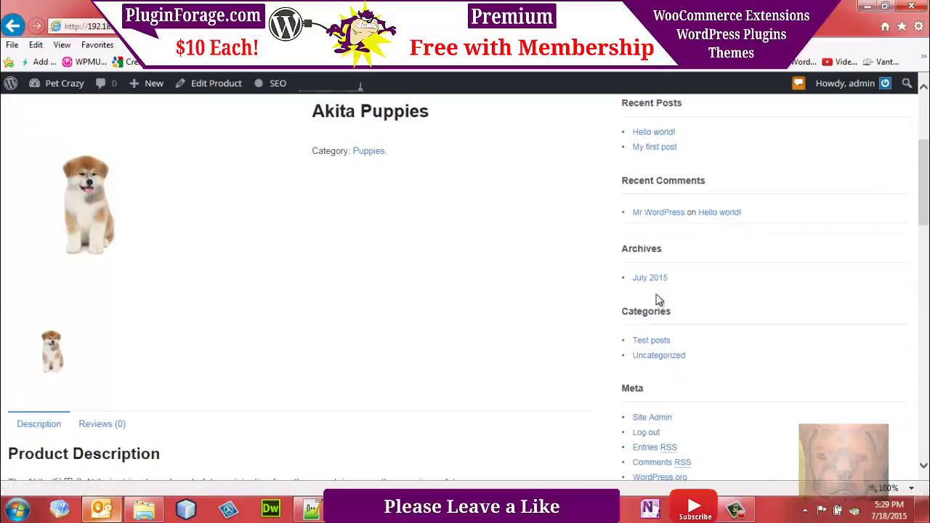
left_click_drag(926, 186, 927, 163)
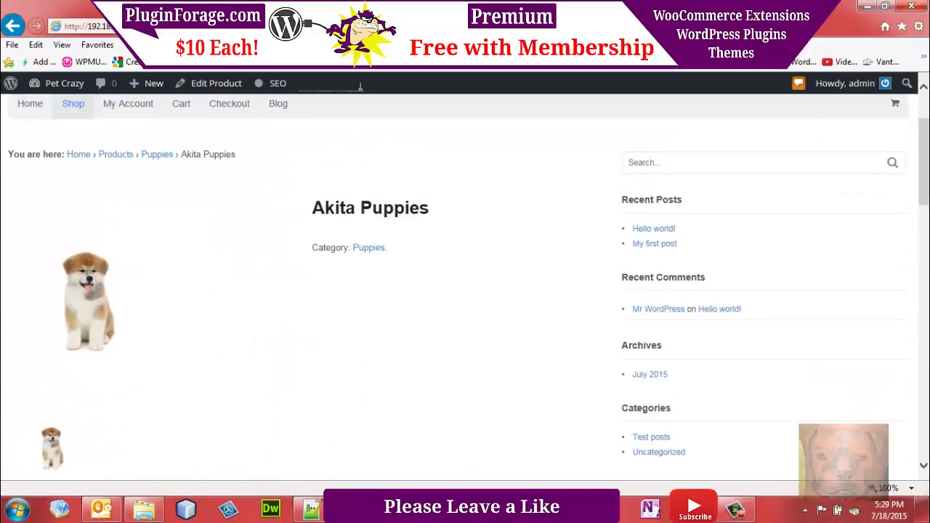
key("alt+Left")
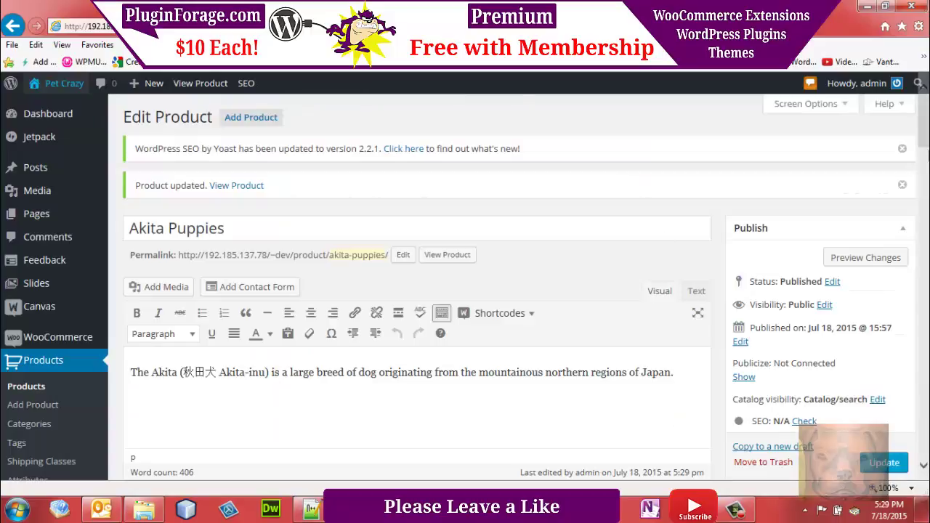